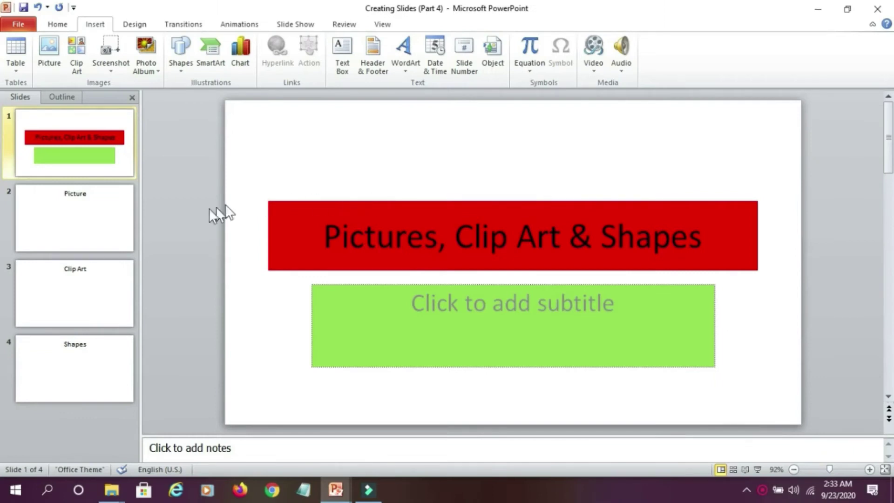
Insert the Flowers_1 photo onto the Picture slide (slide 2).
click(99, 218)
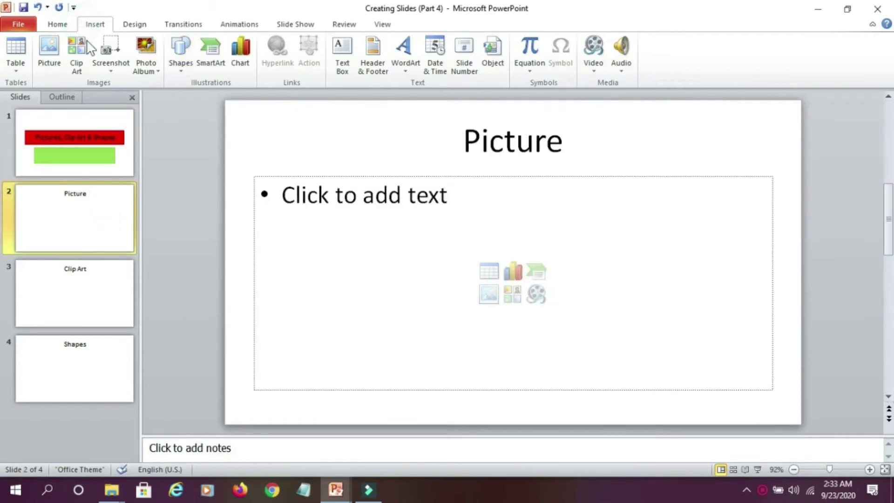
click(46, 58)
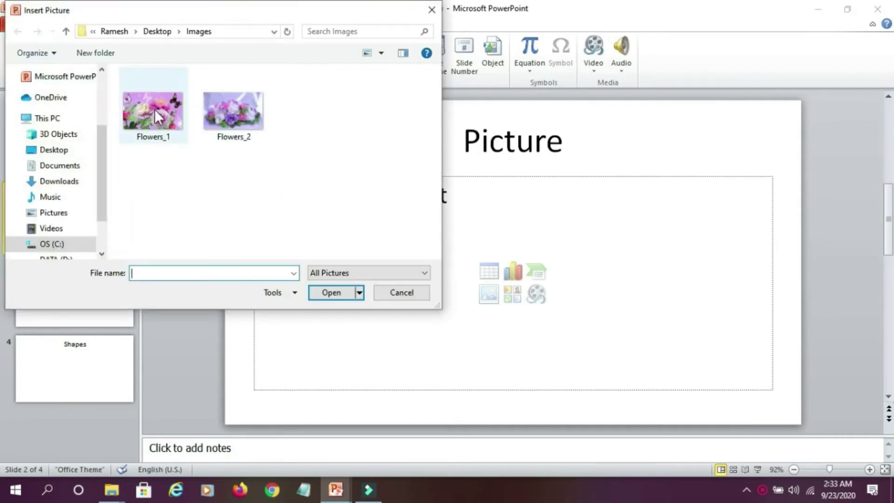
click(162, 117)
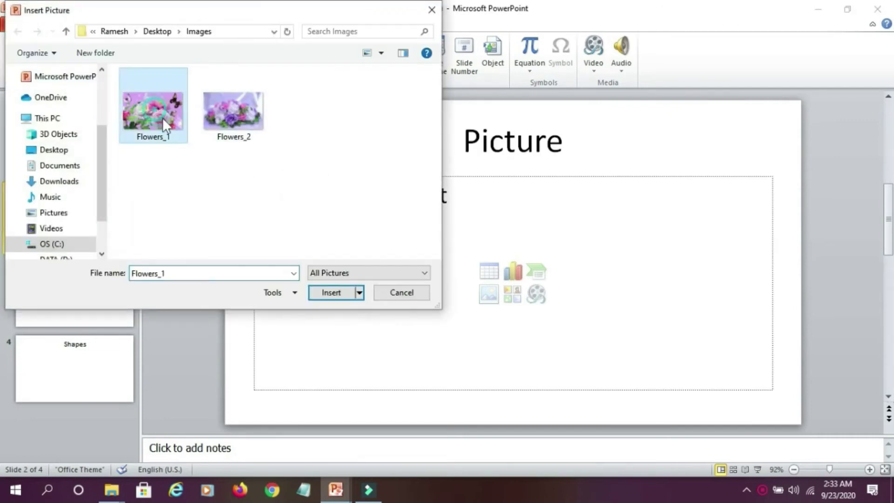
click(332, 294)
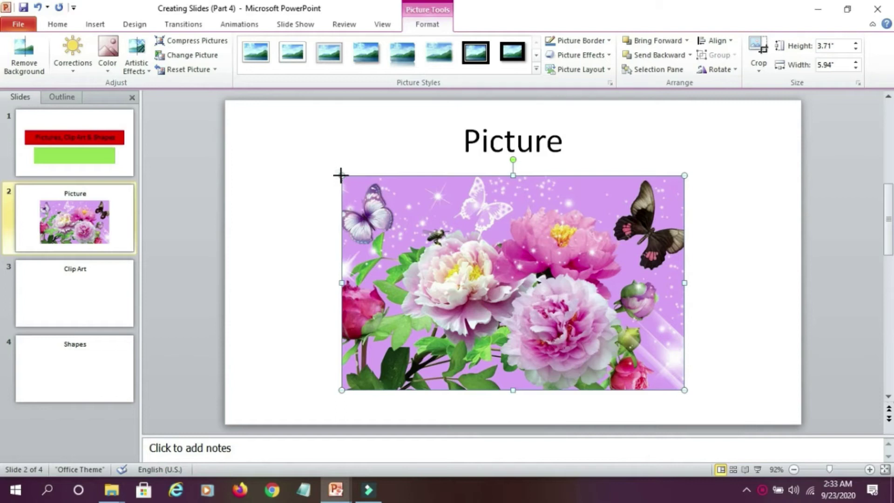
Resize the flower photo to about 2.71 by 4.34 inches and centre it below the title.
drag(380, 205, 433, 233)
drag(512, 282, 481, 244)
drag(571, 270, 556, 264)
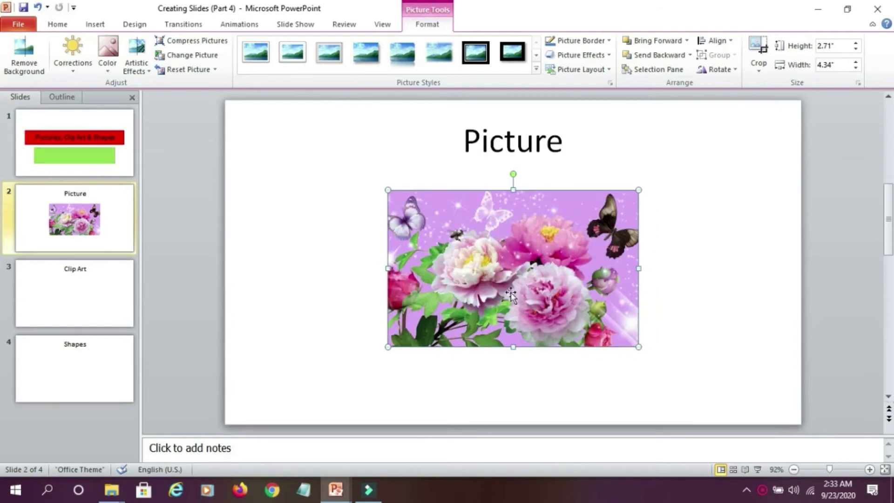
On the Clip Art slide, search the clip art pane for 'computer'.
click(83, 289)
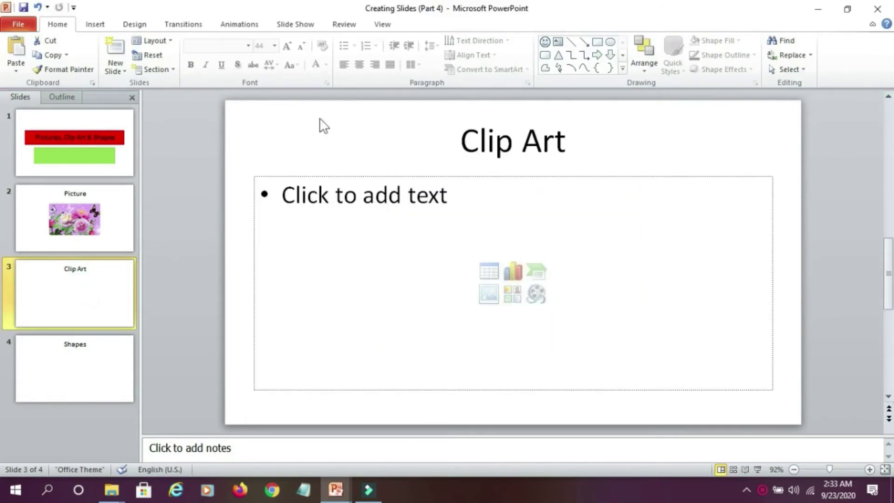
click(95, 23)
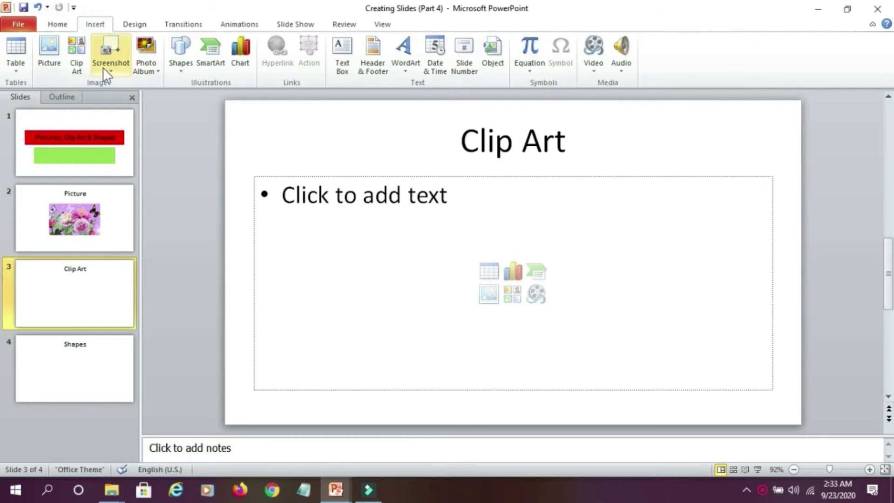
click(74, 52)
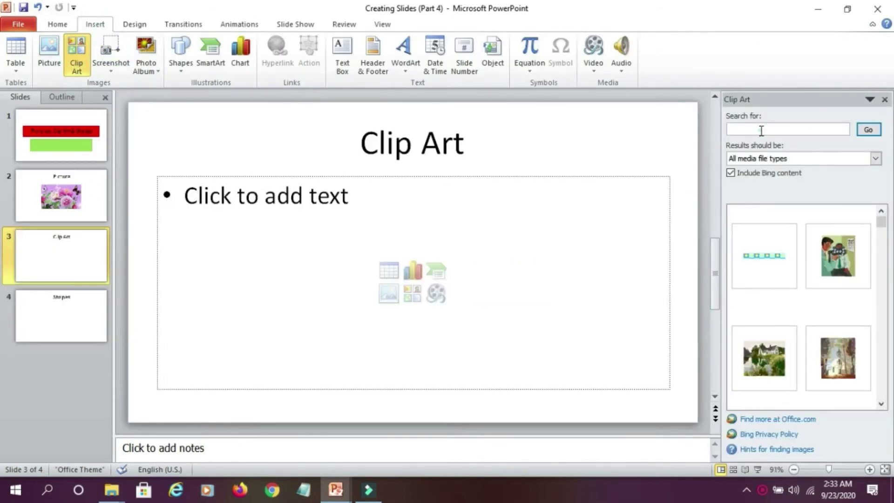
click(761, 132)
text(computer)
click(862, 128)
Place the woman-at-computer and floppy-disk clips side by side, then go to the Shapes slide.
mouse_move(820, 272)
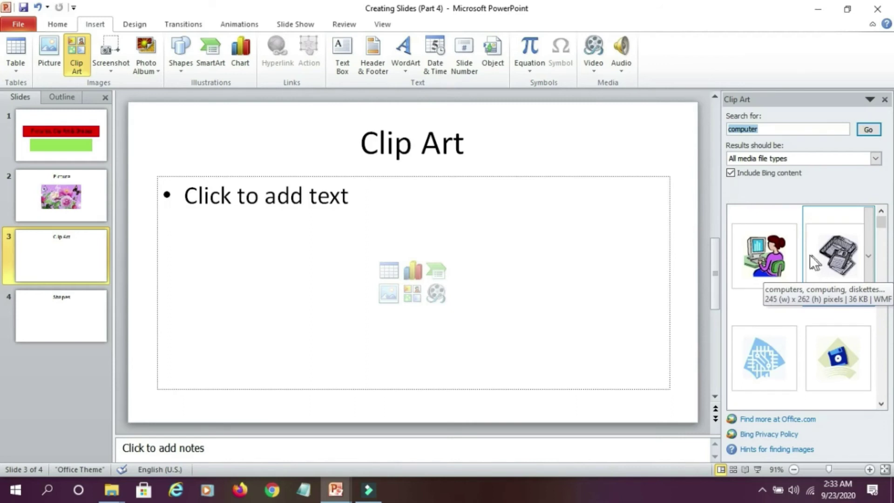
mouse_move(752, 261)
drag(752, 260, 256, 274)
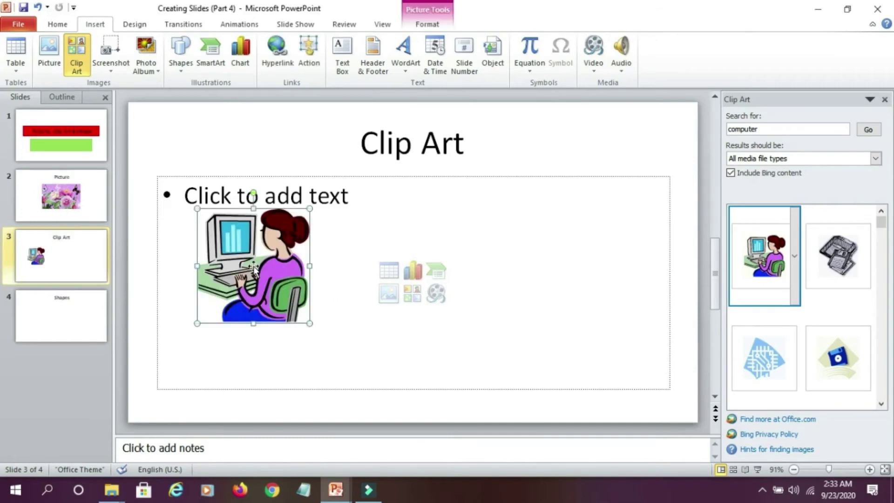
click(828, 352)
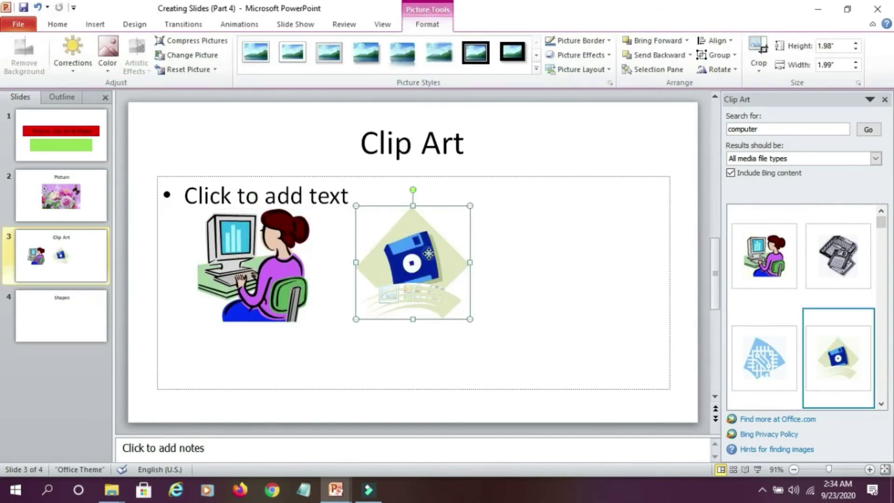
drag(426, 259, 557, 266)
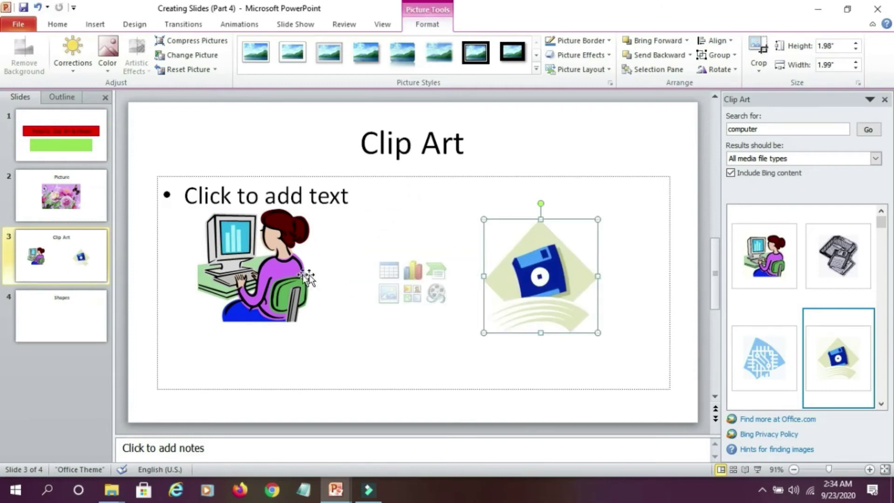
click(68, 311)
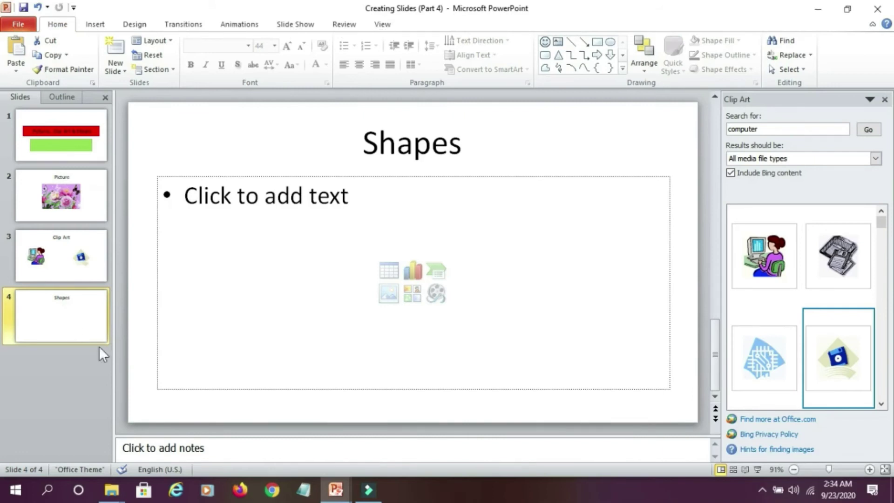
Draw a rectangle below the bullet text on the Shapes slide.
click(85, 23)
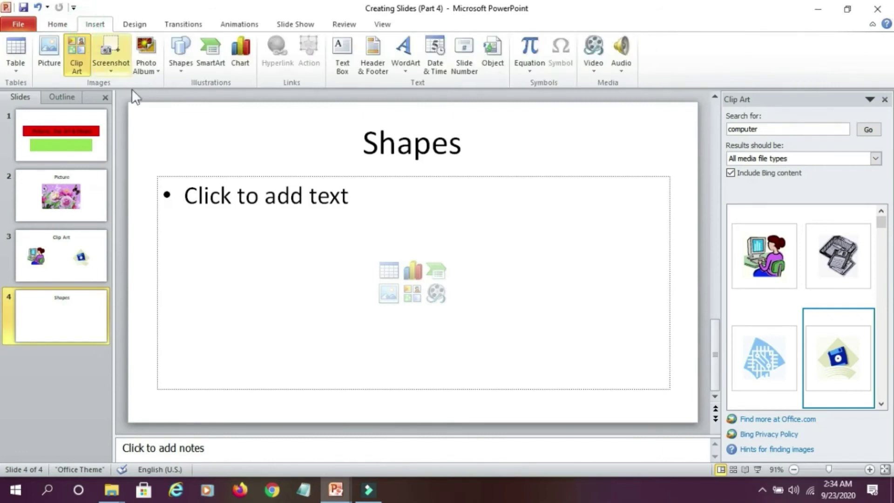
click(183, 59)
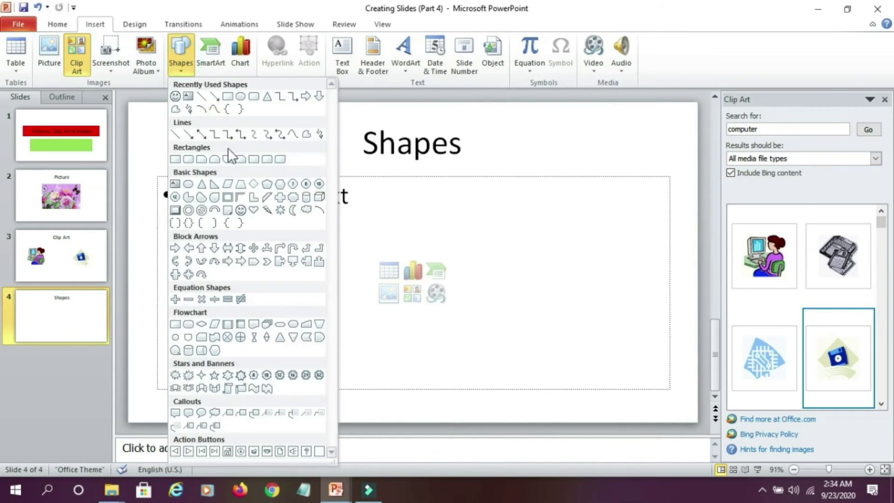
click(227, 96)
mouse_move(200, 210)
mouse_down()
mouse_move(343, 219)
mouse_move(370, 276)
mouse_up()
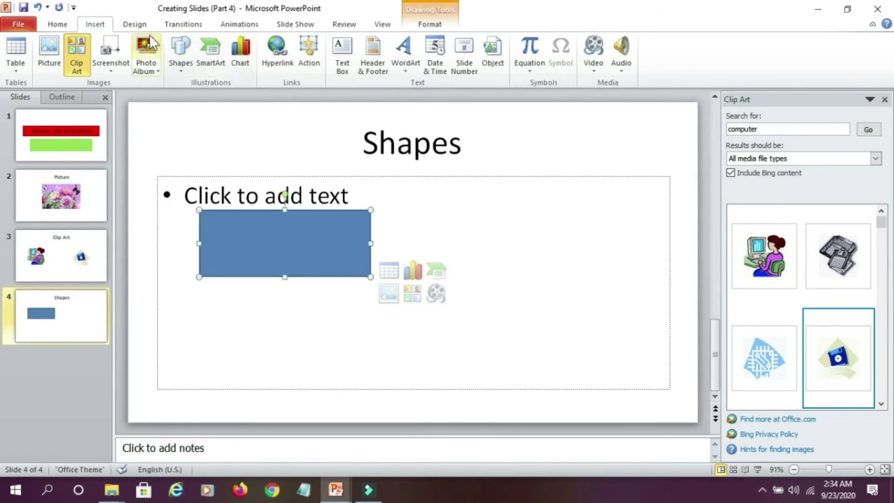
Draw a horizontal line beneath the rectangle.
click(180, 53)
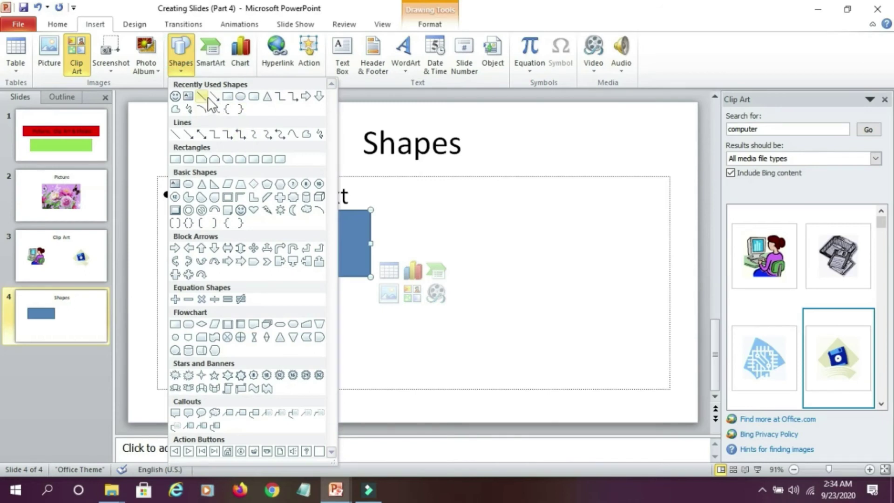
click(204, 95)
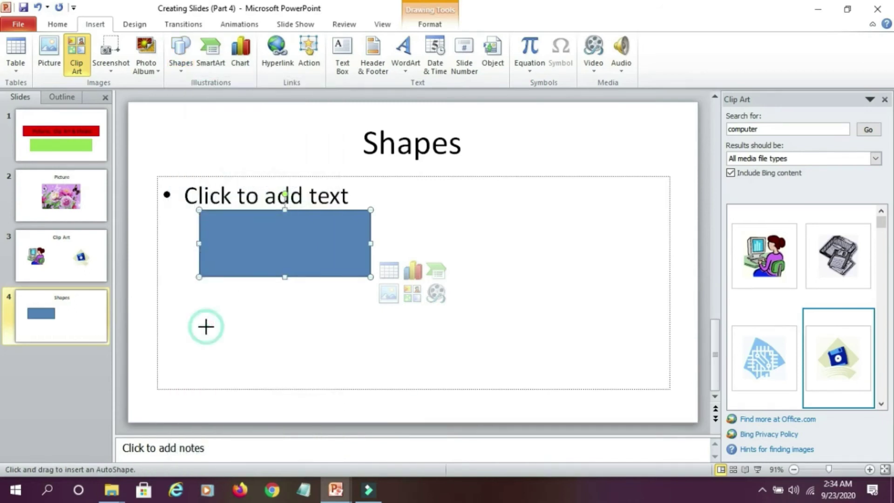
drag(205, 328, 352, 329)
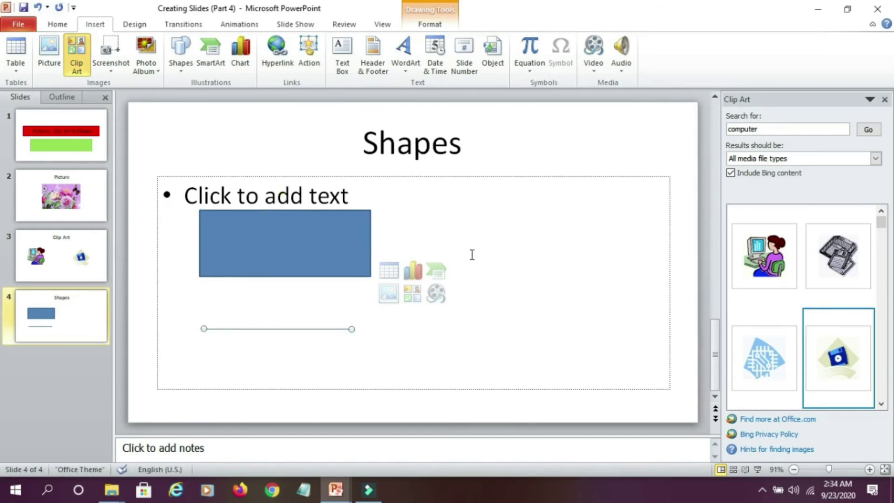
Draw a smiley face to the right of the rectangle.
click(174, 53)
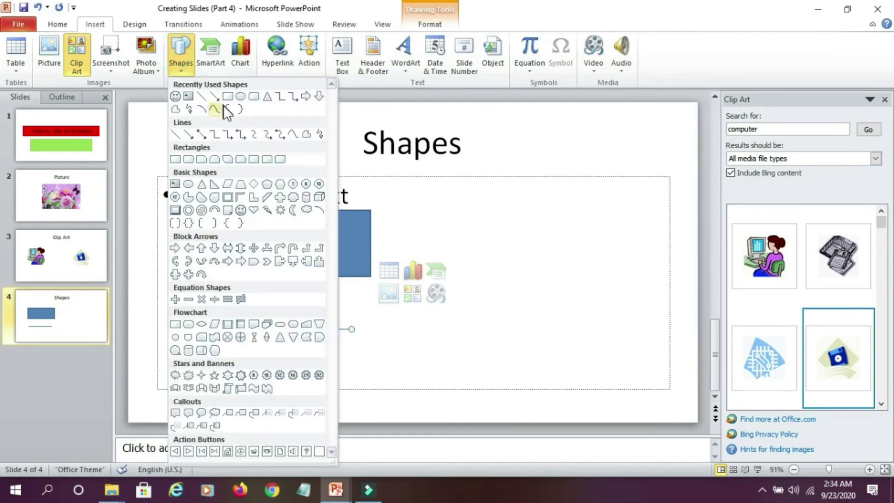
click(175, 96)
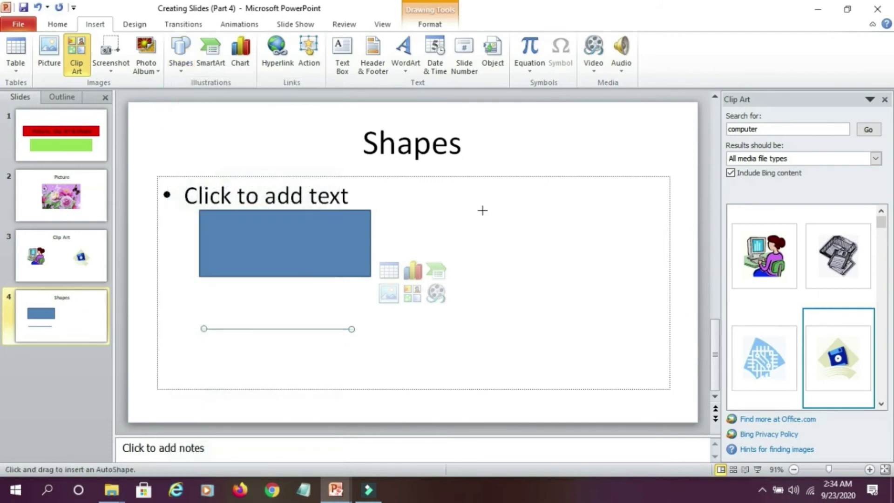
drag(462, 210, 602, 320)
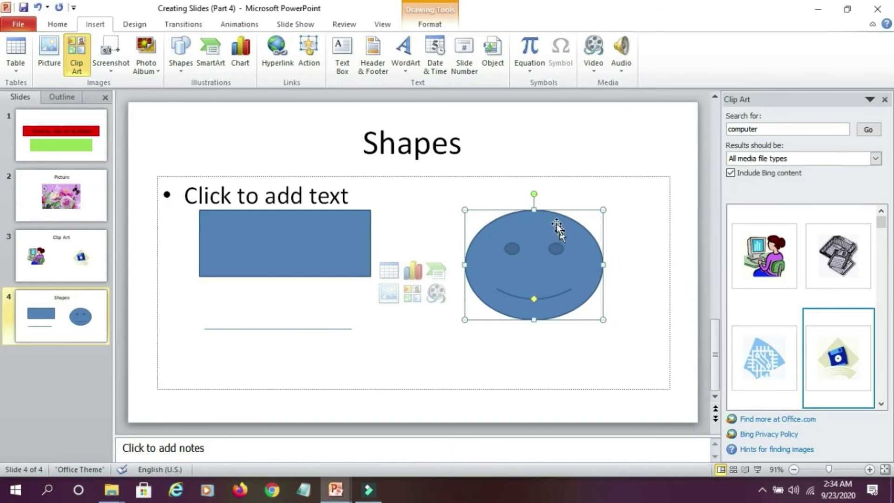
Fill the smiley face with yellow.
click(434, 23)
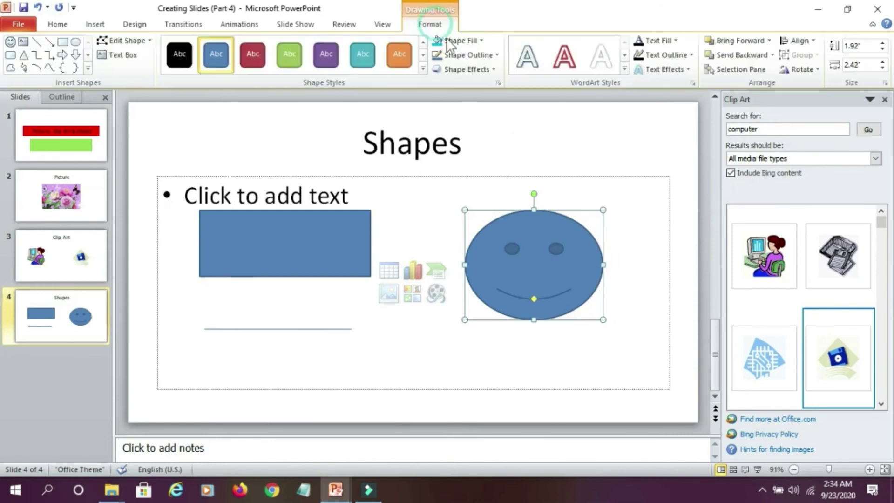
click(483, 40)
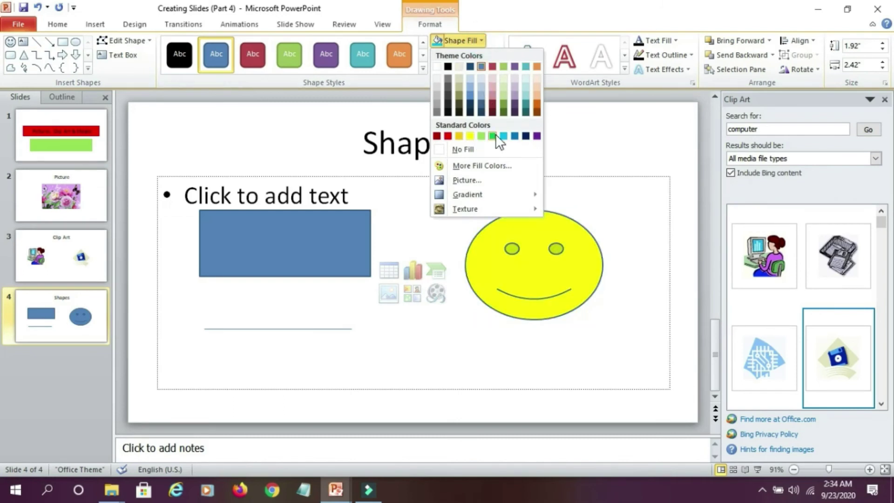
click(469, 134)
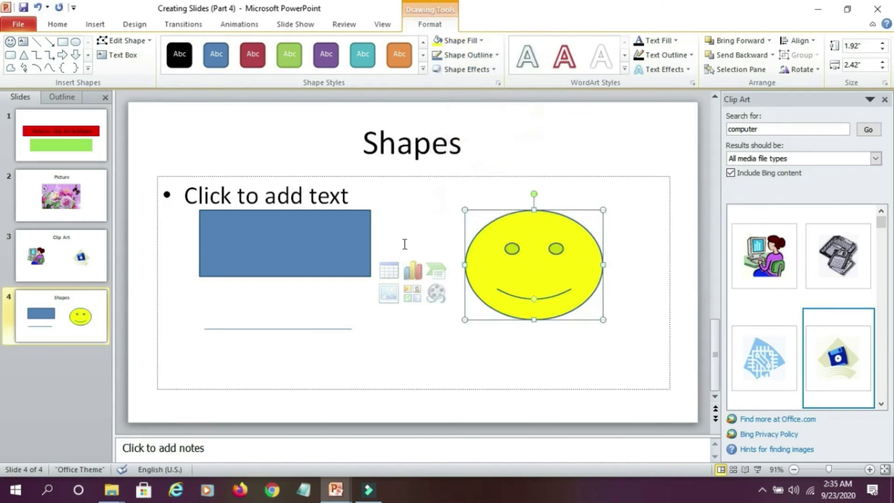
Fill the rectangle with light blue.
click(342, 249)
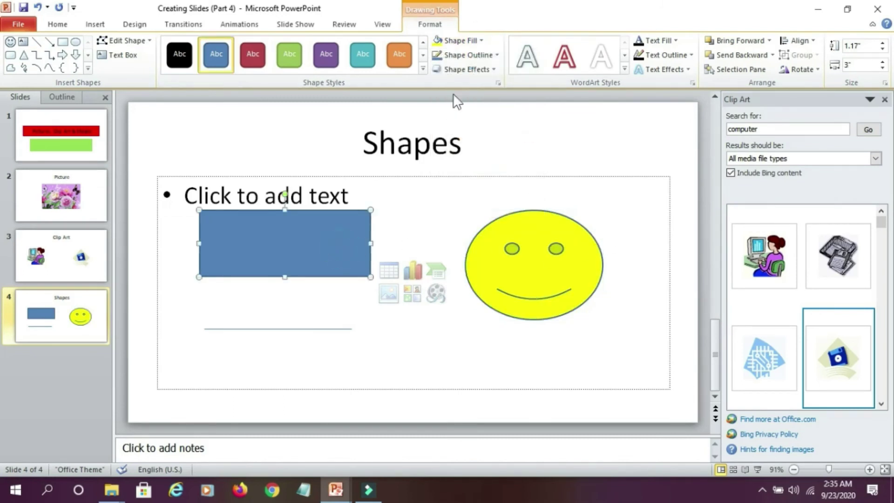
click(479, 40)
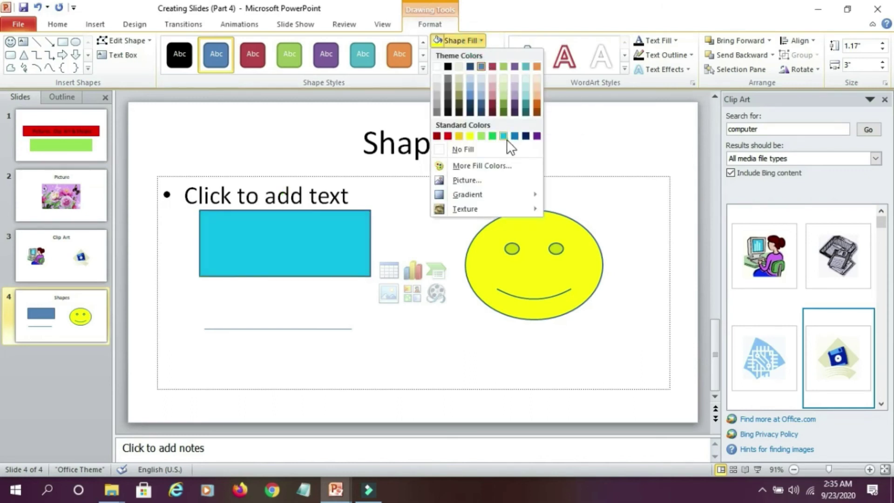
click(507, 135)
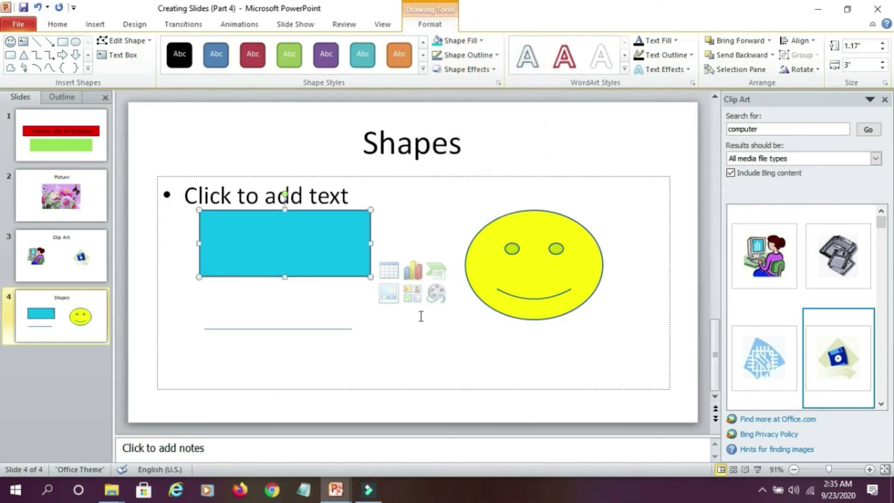